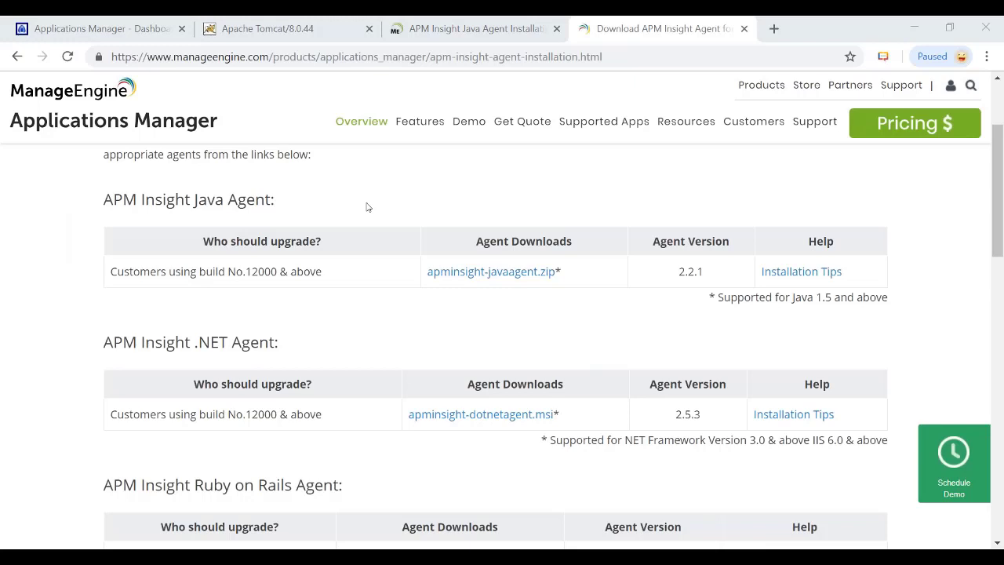
Step: Review the APM Insight agent downloads offered for Java, .NET and Ruby on Rails
{"action": "scroll", "coordinate": [366, 206], "scroll_direction": "down", "scroll_amount": 1}
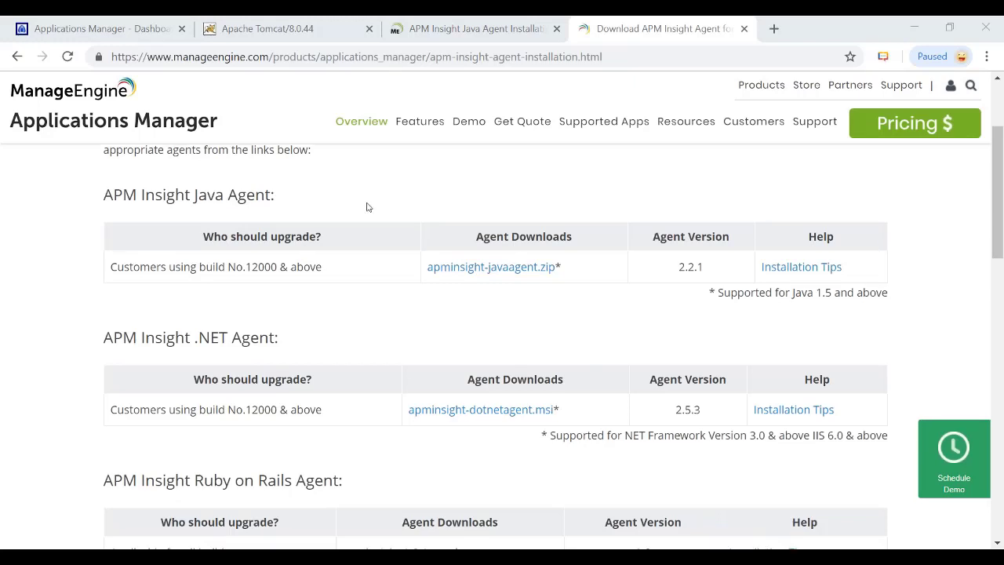
{"action": "scroll", "coordinate": [367, 207], "scroll_direction": "up", "scroll_amount": 1}
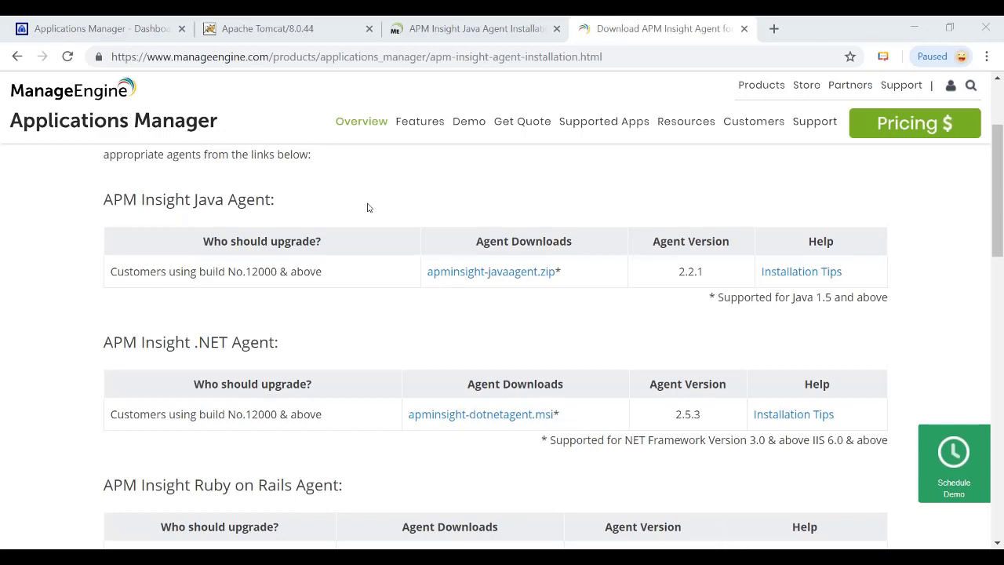
{"action": "scroll", "coordinate": [368, 207], "scroll_direction": "up", "scroll_amount": 1}
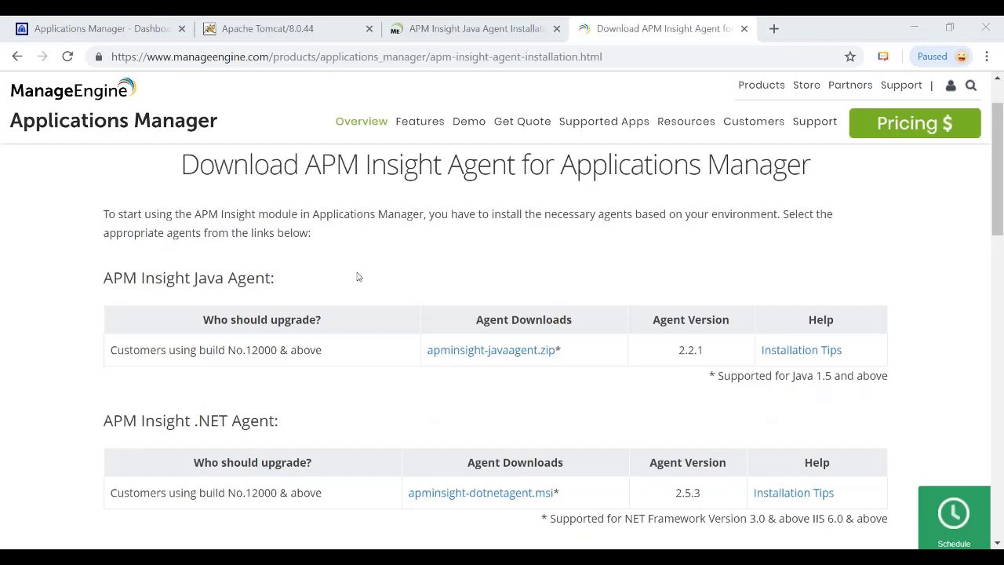
{"action": "scroll", "coordinate": [357, 277], "scroll_direction": "down", "scroll_amount": 1}
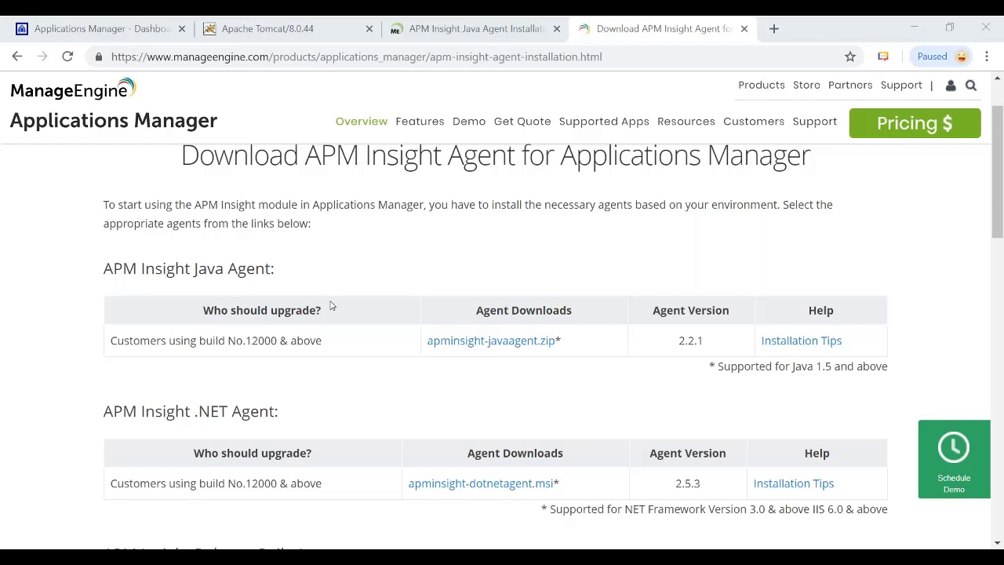
{"action": "scroll", "coordinate": [268, 380], "scroll_direction": "down", "scroll_amount": 2}
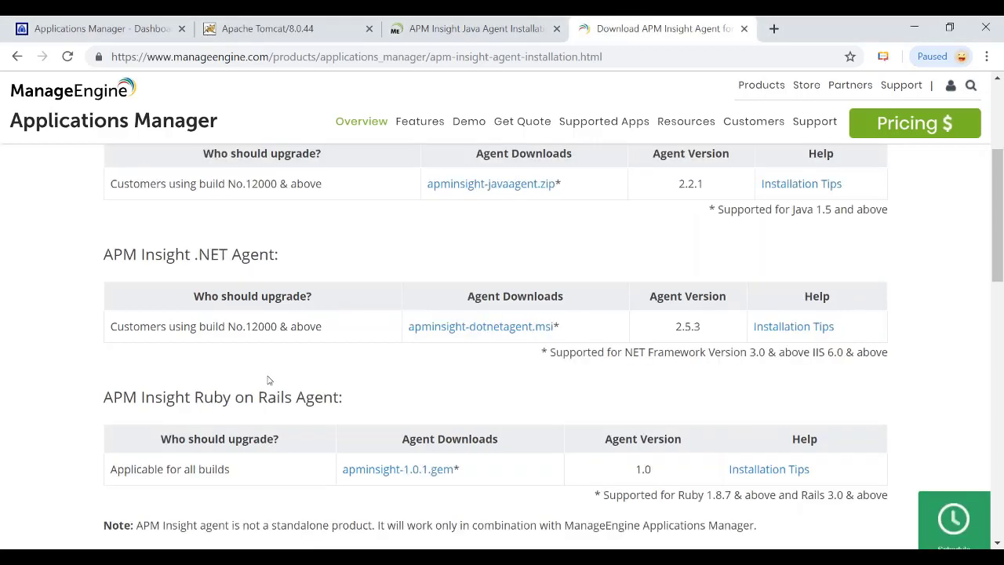
{"action": "scroll", "coordinate": [267, 380], "scroll_direction": "up", "scroll_amount": 1}
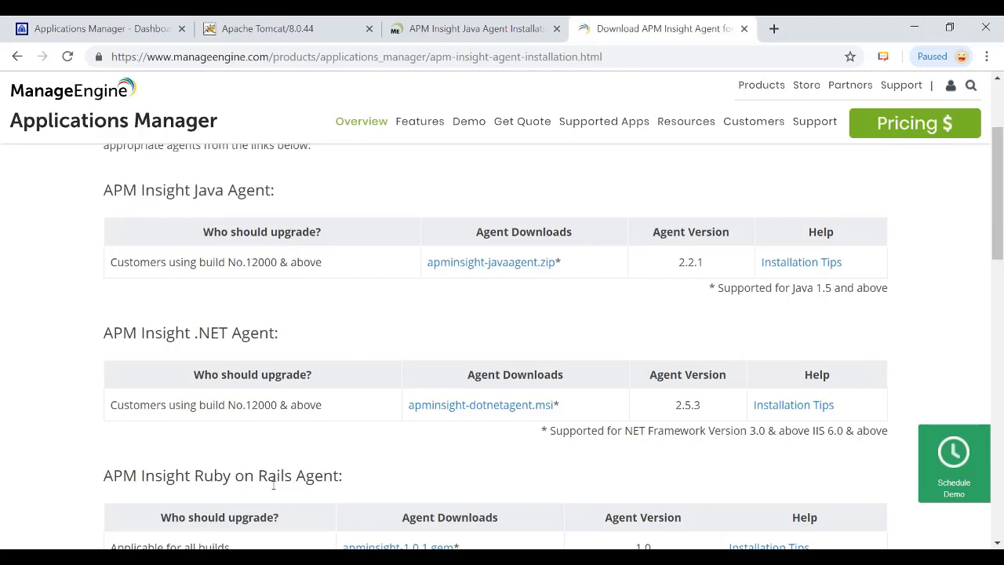
Step: Switch to File Explorer and open the apminsight configuration file from the apminsight-javaagent folder in APM Insight
{"action": "left_click", "coordinate": [213, 558]}
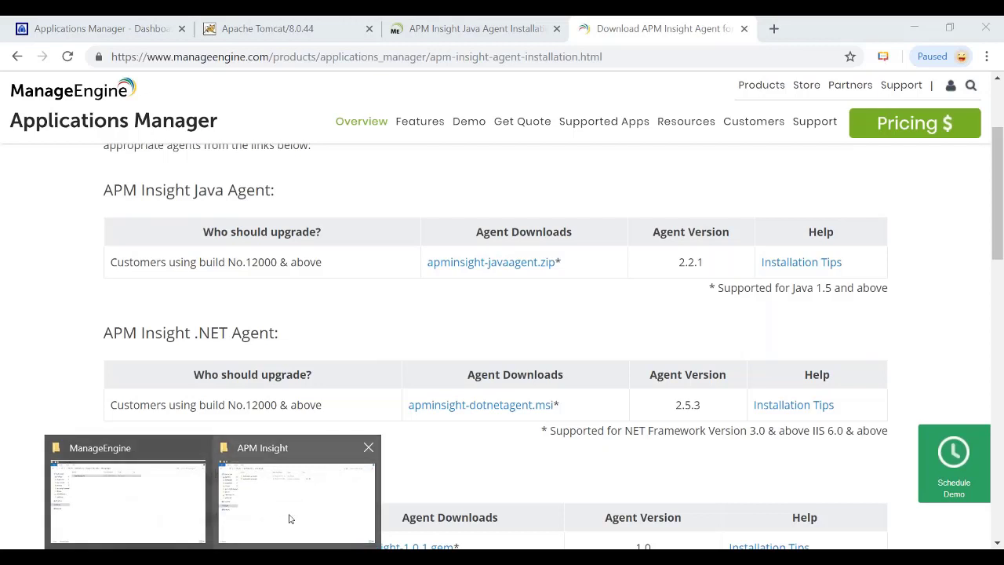
{"action": "mouse_move", "coordinate": [289, 519]}
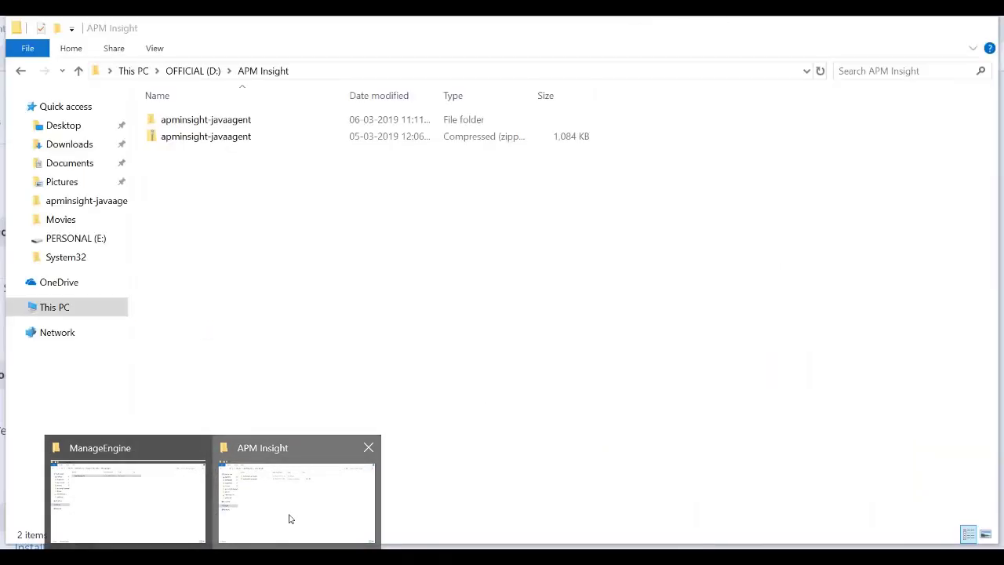
{"action": "left_click", "coordinate": [290, 519]}
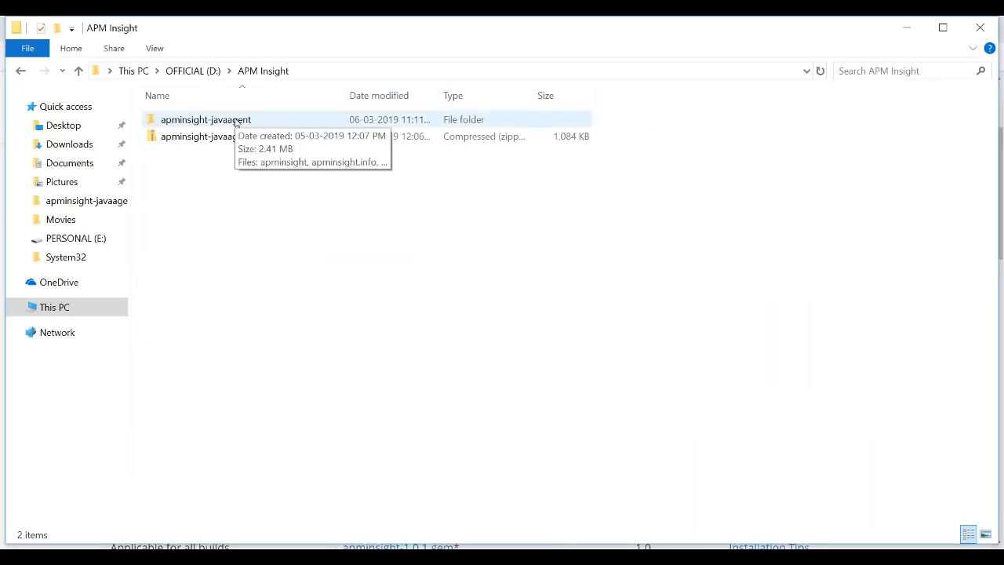
{"action": "double_click", "coordinate": [237, 122]}
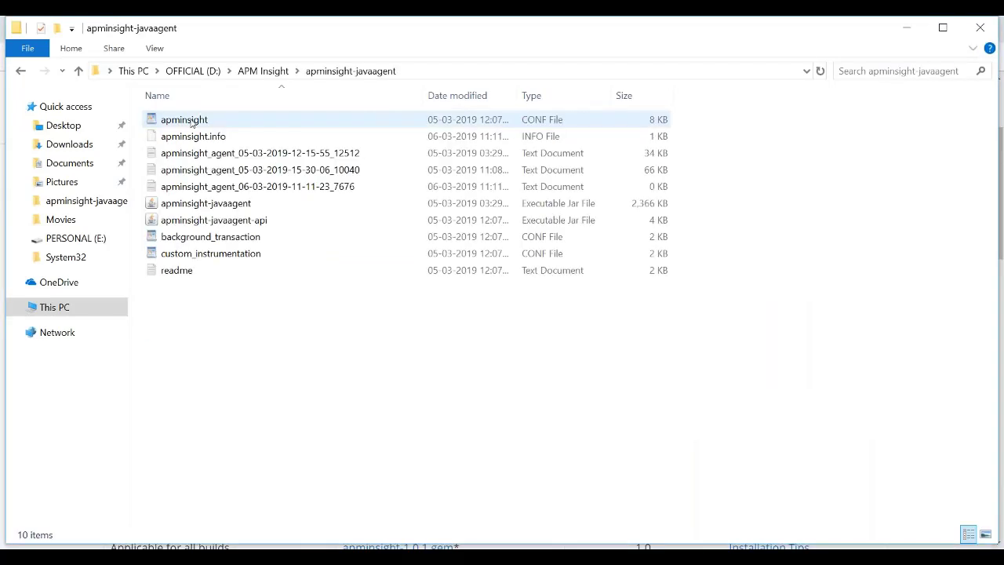
{"action": "double_click", "coordinate": [192, 122]}
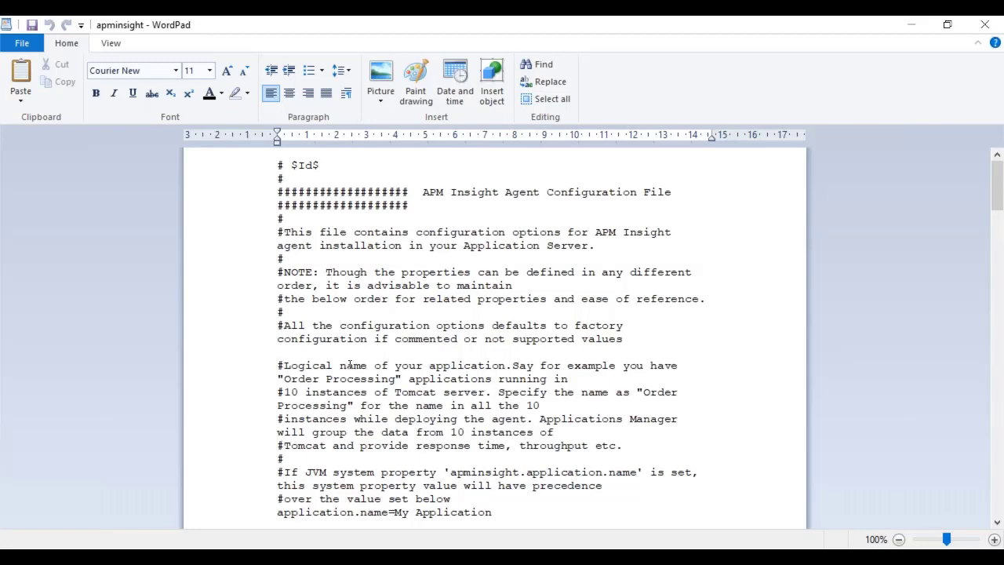
Step: Review the application name, Applications Manager host, HTTPS, proxy, agent server port and Apdex settings in the configuration file
{"action": "scroll", "coordinate": [350, 365], "scroll_direction": "down", "scroll_amount": 4}
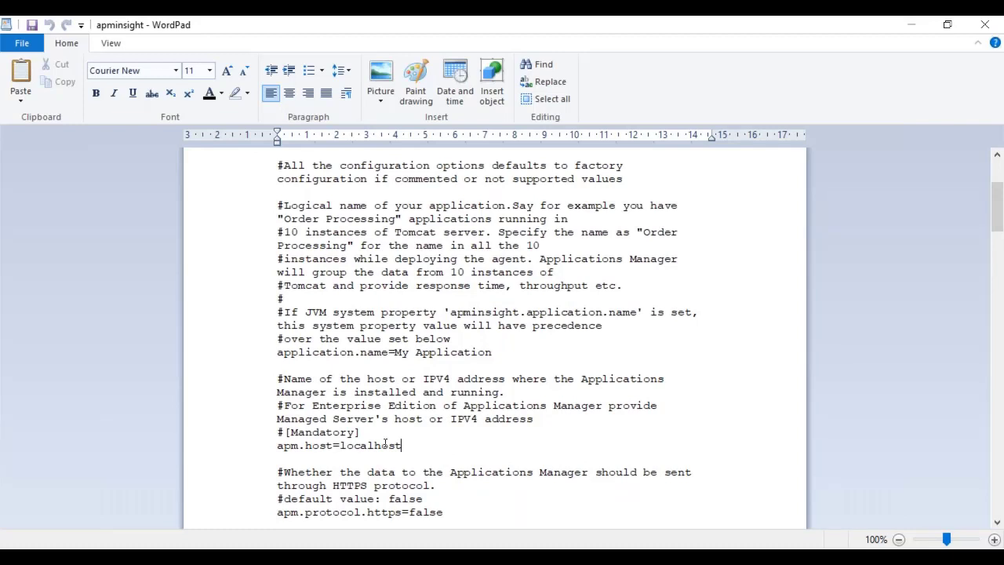
{"action": "scroll", "coordinate": [499, 369], "scroll_direction": "down", "scroll_amount": 10}
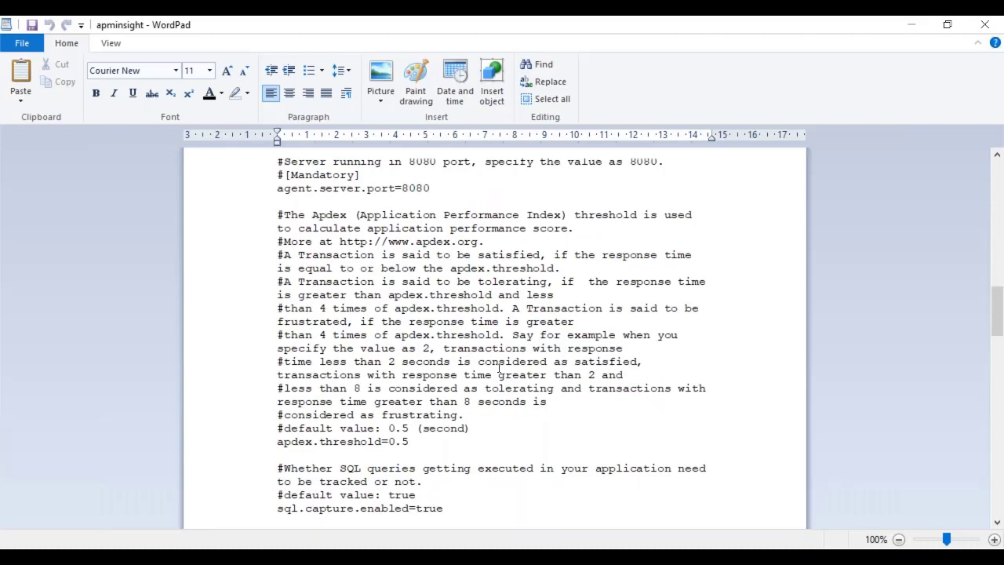
{"action": "scroll", "coordinate": [471, 401], "scroll_direction": "up", "scroll_amount": 5}
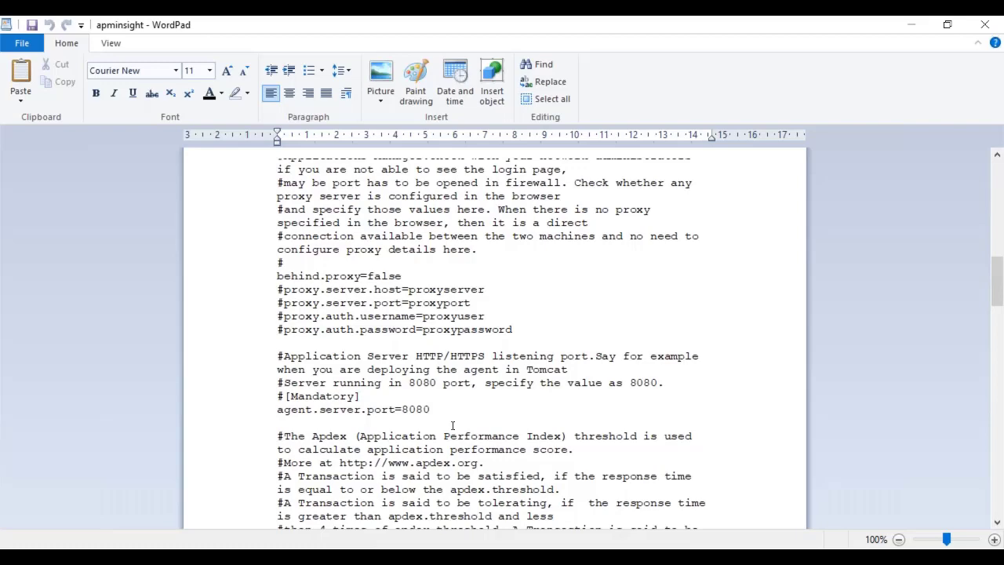
{"action": "scroll", "coordinate": [453, 425], "scroll_direction": "up", "scroll_amount": 7}
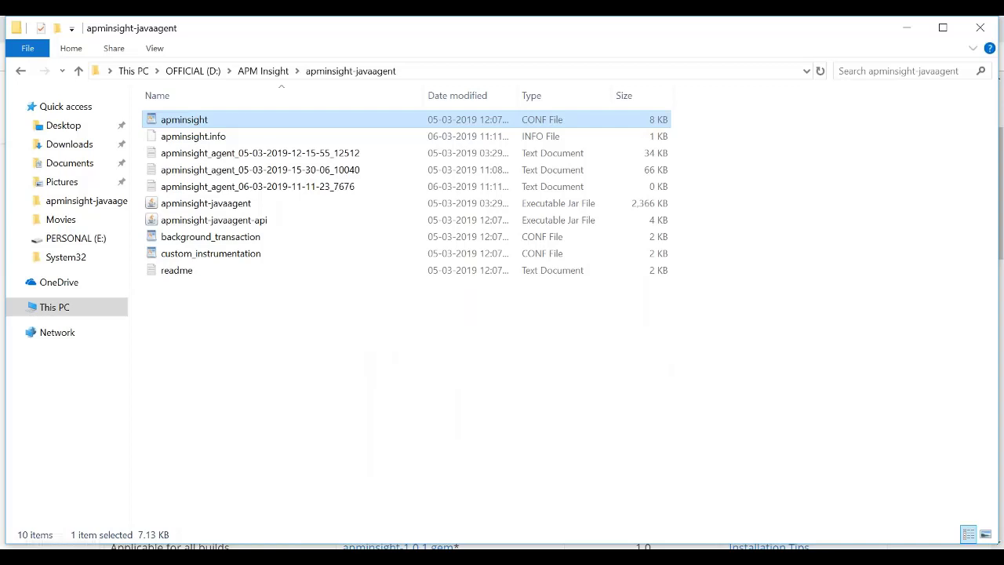
Step: Switch to the Apache Tomcat 8.0 properties and inspect the -javaagent path in the Java options
{"action": "key", "text": "alt+Tab"}
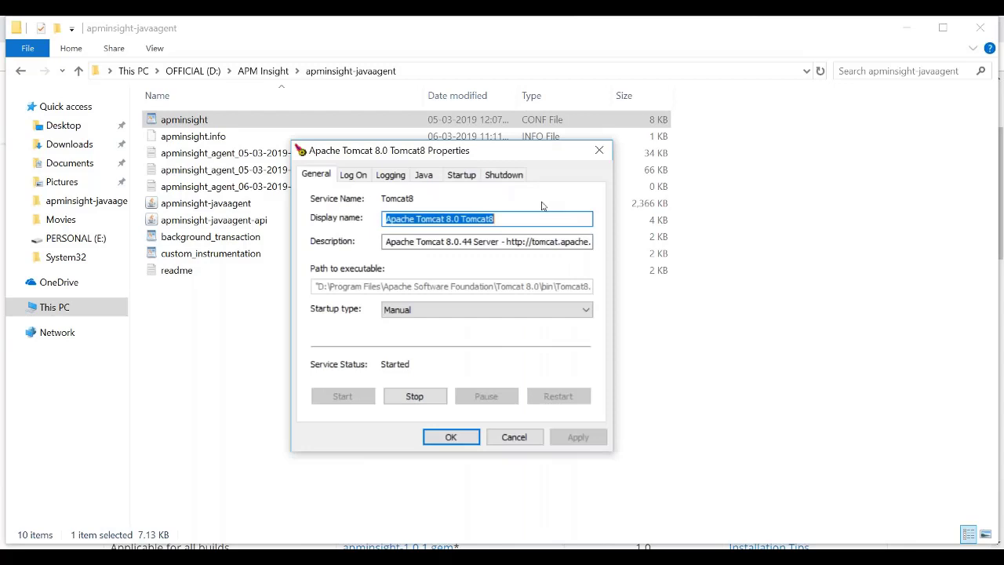
{"action": "left_click", "coordinate": [424, 175]}
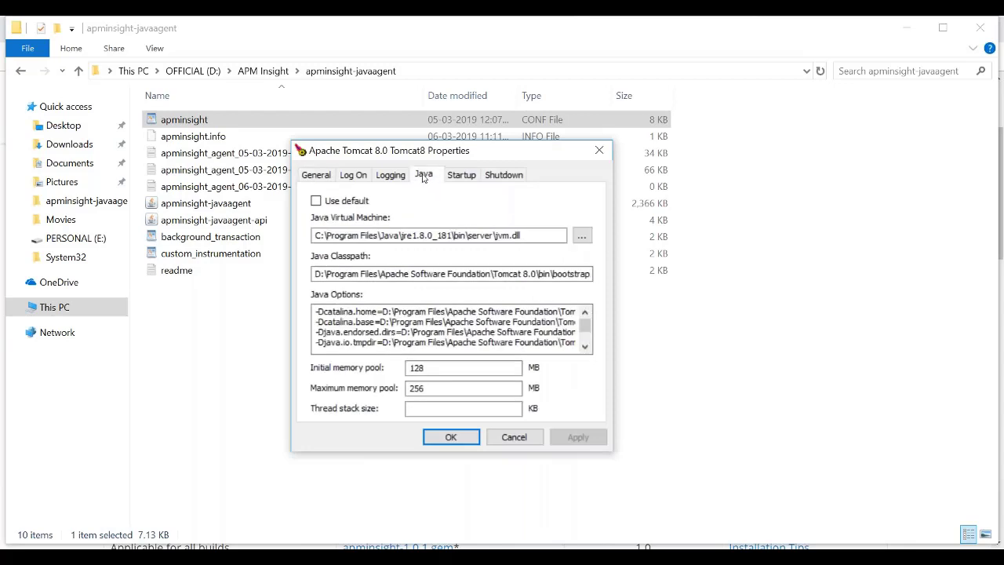
{"action": "scroll", "coordinate": [383, 328], "scroll_direction": "down", "scroll_amount": 2}
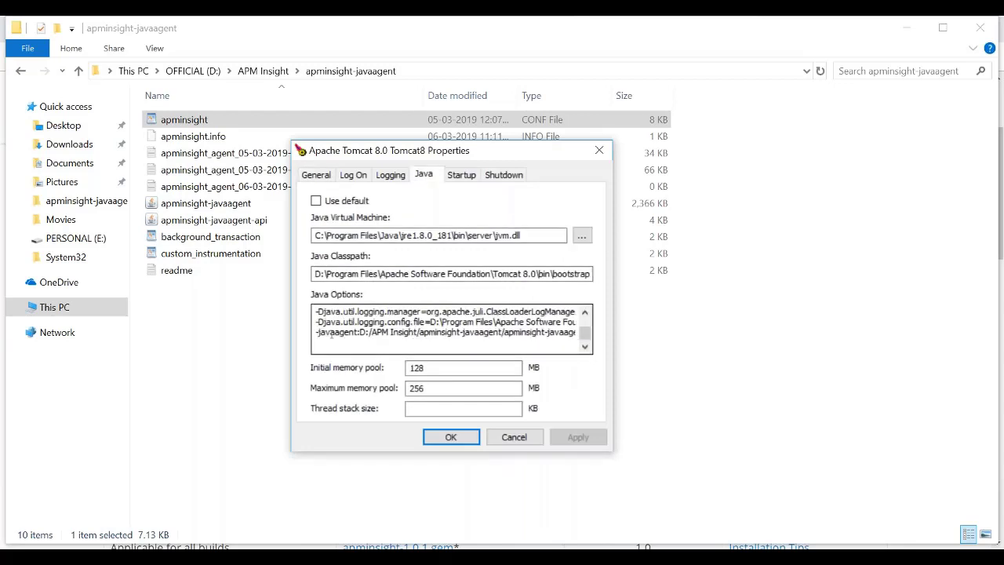
{"action": "left_click", "coordinate": [466, 333]}
{"action": "double_click", "coordinate": [466, 333]}
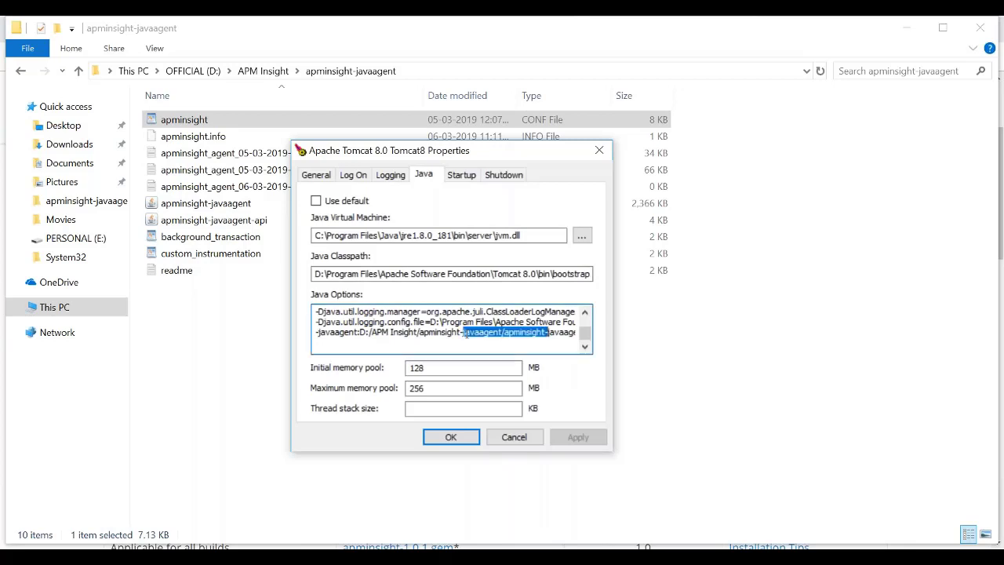
{"action": "left_click", "coordinate": [466, 334]}
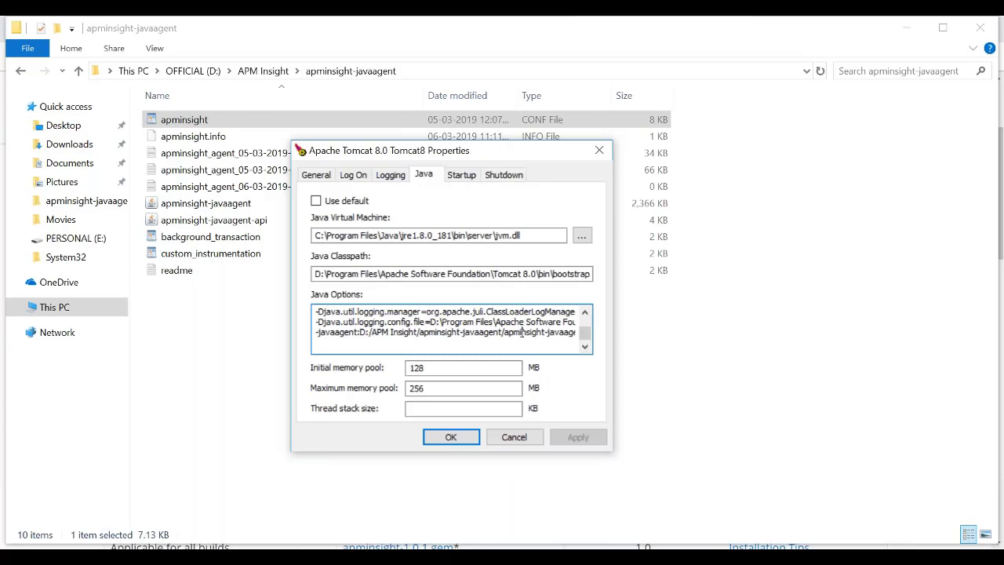
{"action": "double_click", "coordinate": [522, 333]}
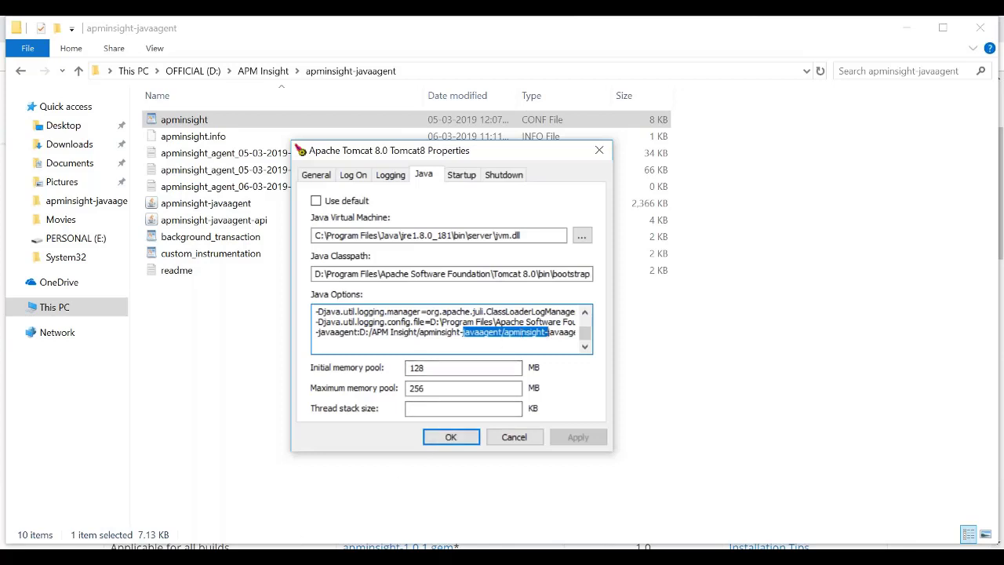
Step: Switch to Task Manager, look up the Tomcat8 service and its available actions, and close Task Manager
{"action": "left_click", "coordinate": [291, 557]}
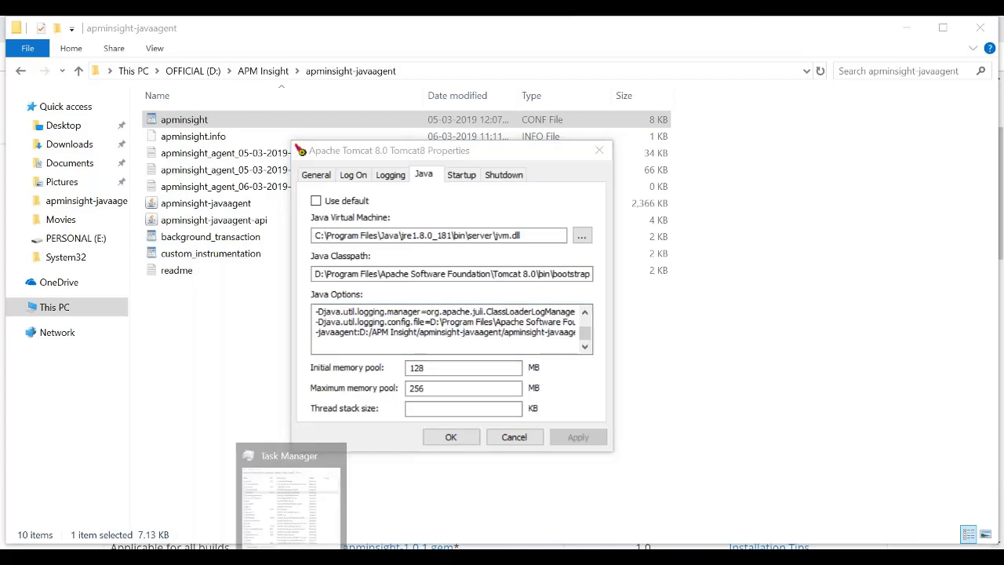
{"action": "left_click", "coordinate": [291, 502]}
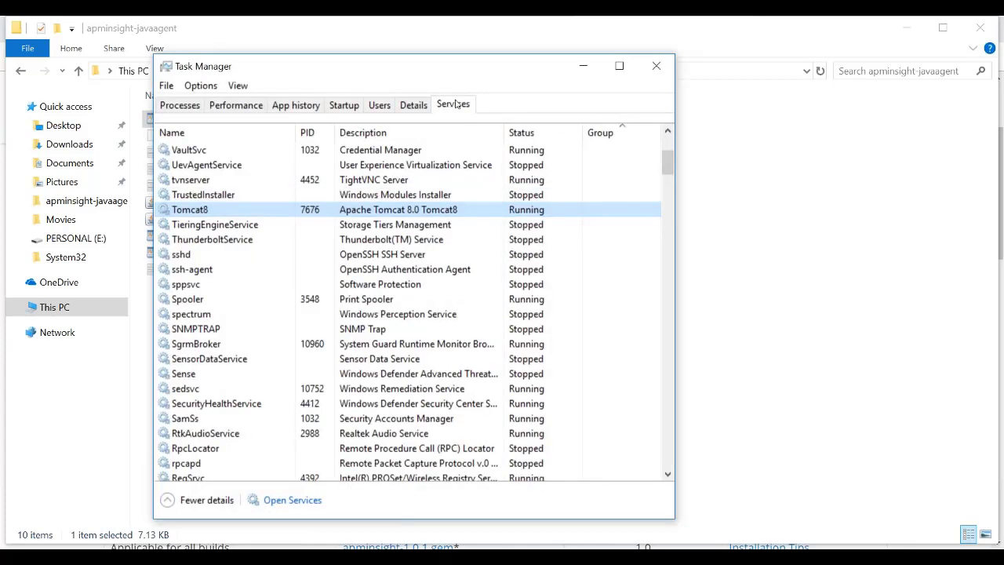
{"action": "left_click", "coordinate": [777, 195]}
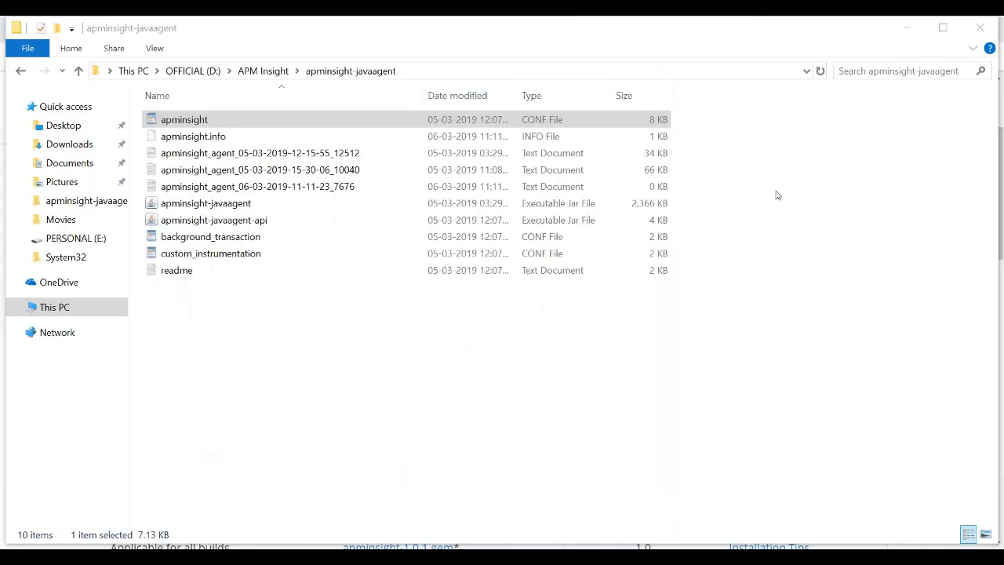
{"action": "left_click", "coordinate": [777, 194]}
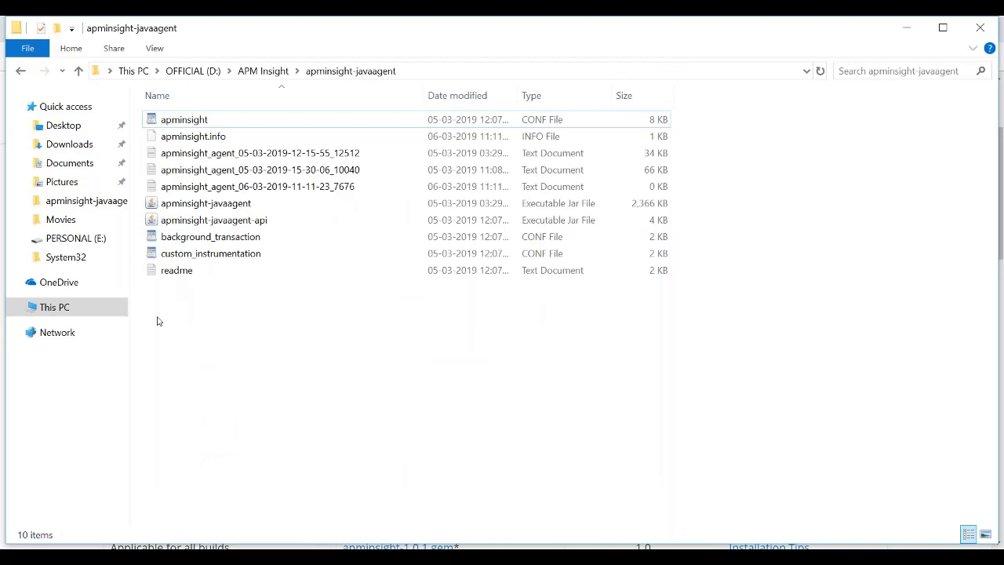
{"action": "left_click", "coordinate": [55, 307]}
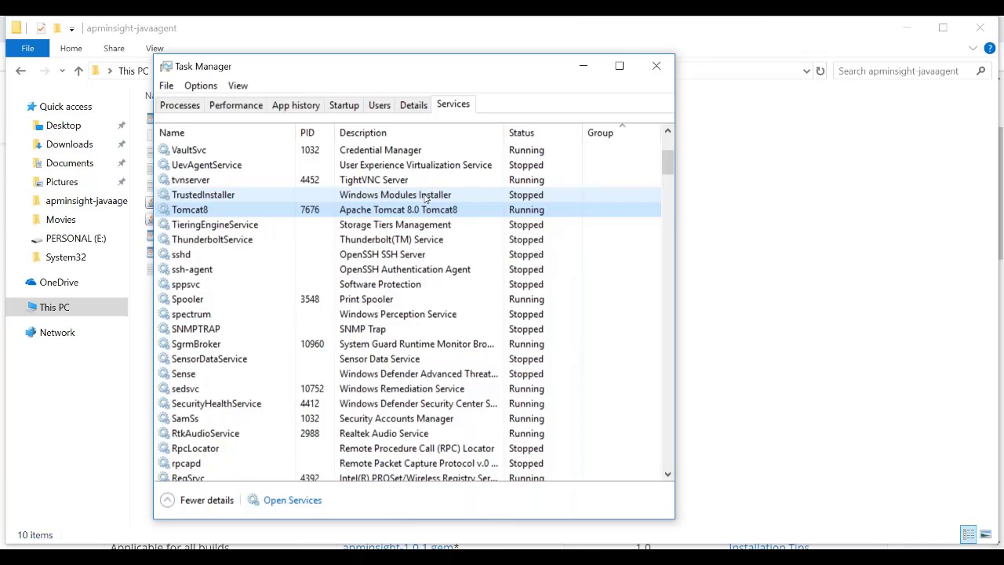
{"action": "right_click", "coordinate": [398, 210]}
{"action": "left_click", "coordinate": [406, 258]}
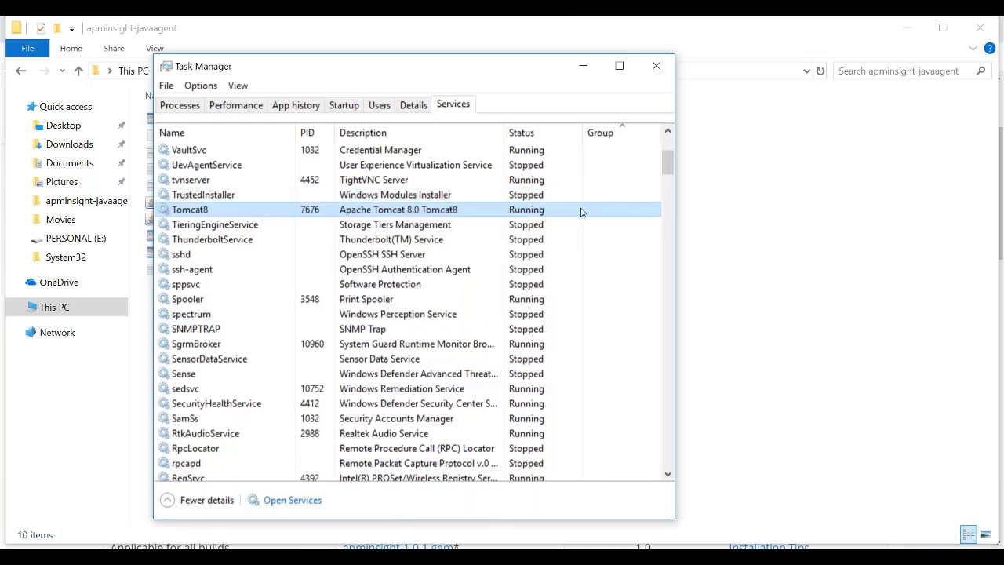
{"action": "left_click", "coordinate": [657, 70]}
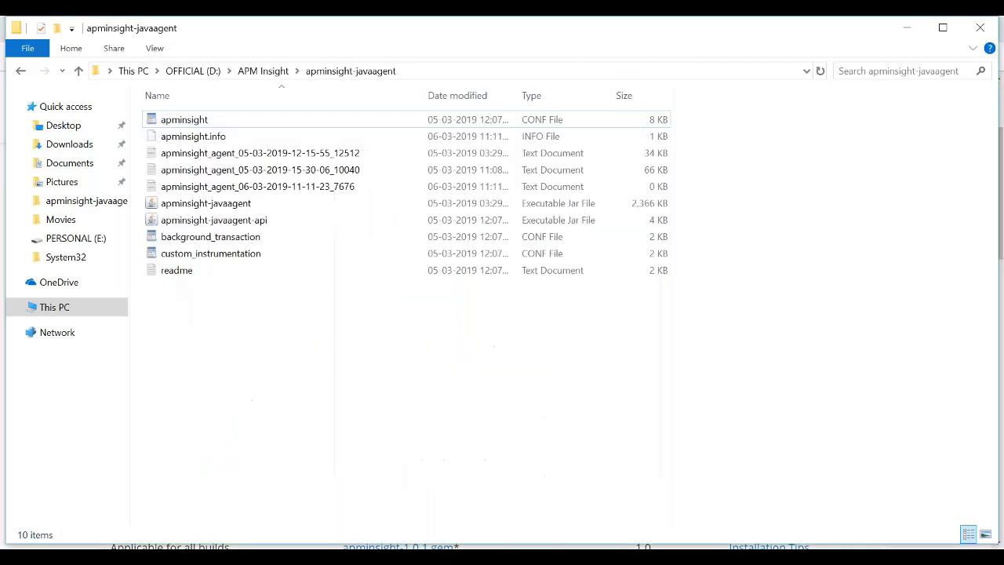
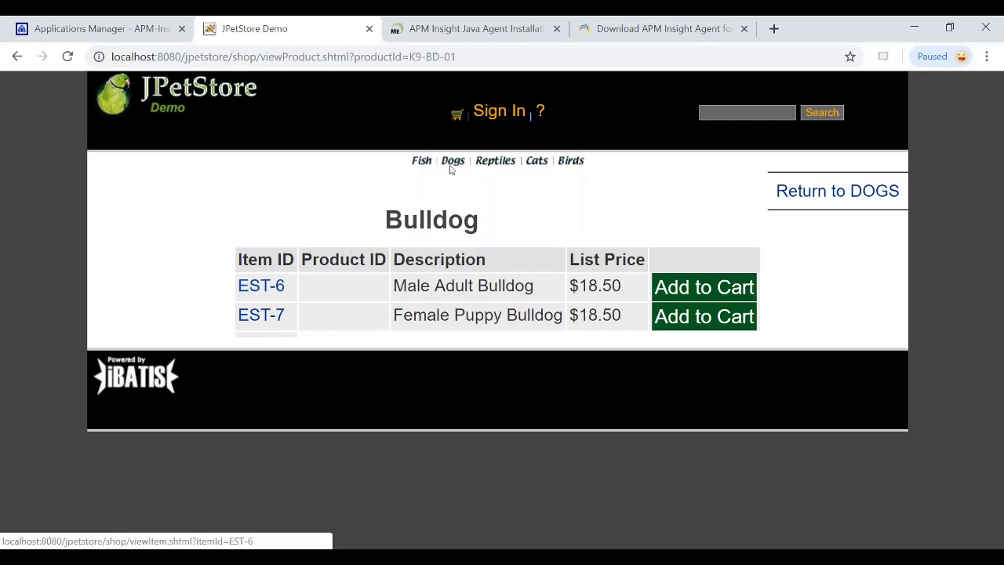
Step: Open the Iguana product under Reptiles in JPetStore and request its page with the product ID shortened to RP-LI-0
{"action": "left_click", "coordinate": [487, 161]}
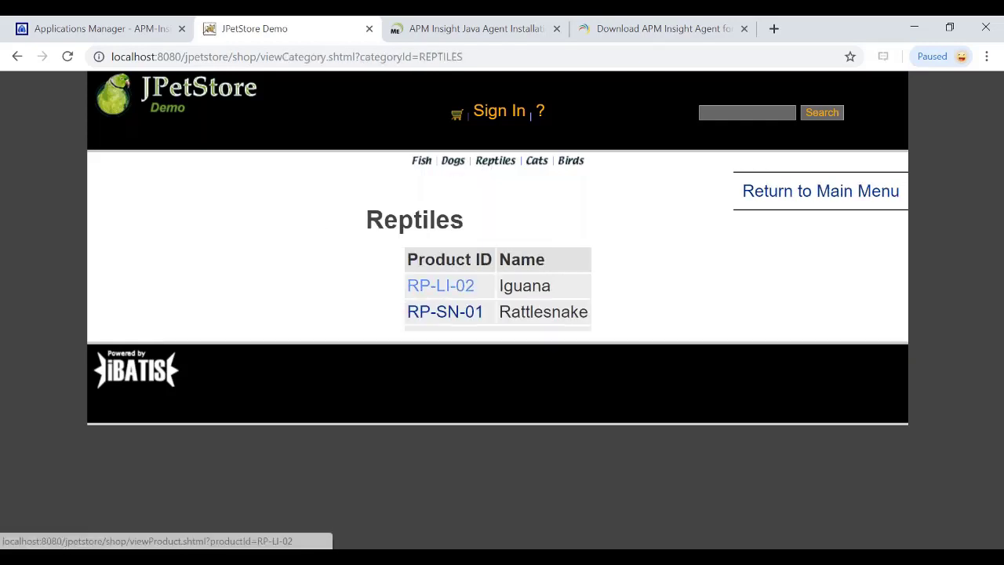
{"action": "left_click", "coordinate": [440, 286]}
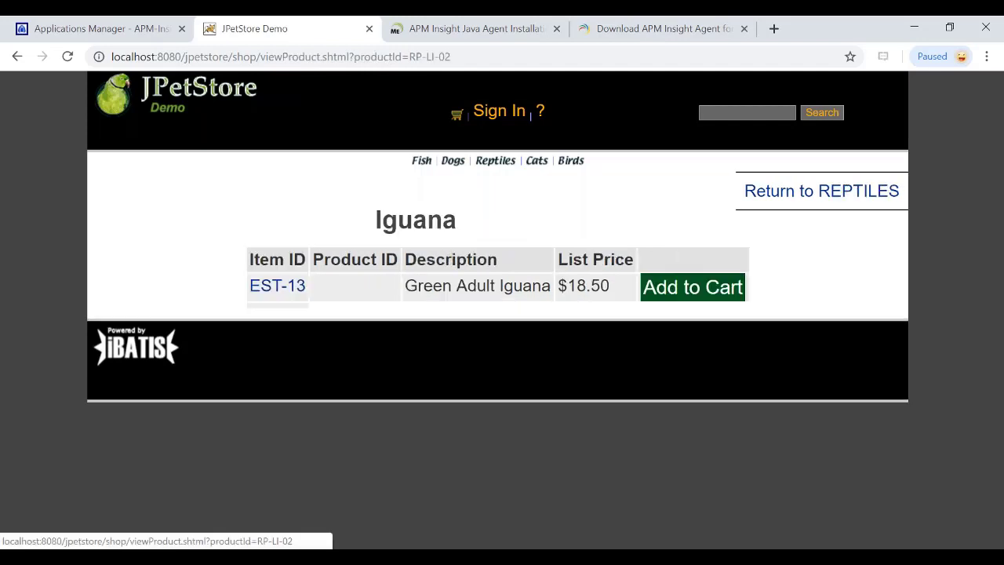
{"action": "left_click", "coordinate": [477, 56]}
{"action": "key", "text": "BackSpace"}
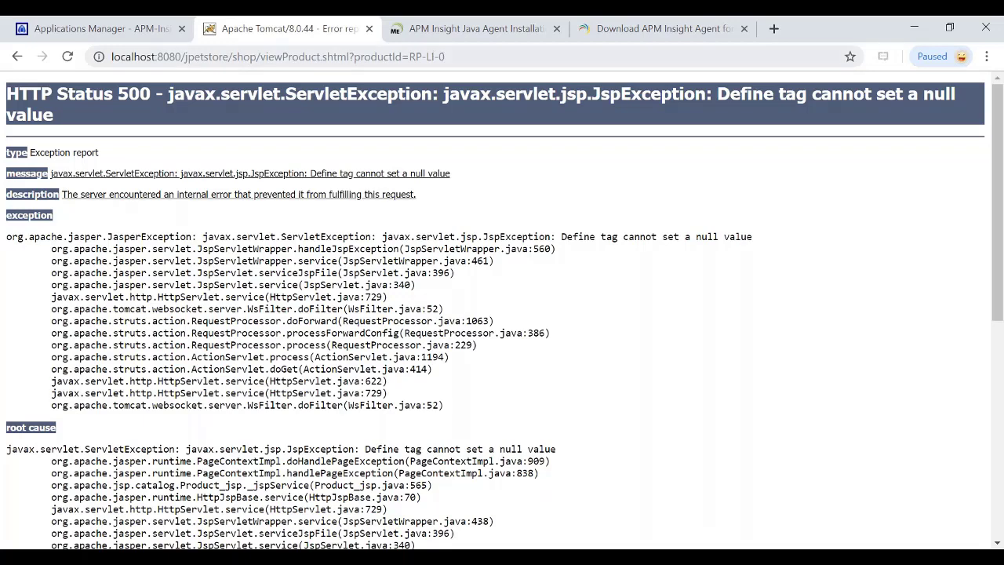
Step: Return from the error page to the Iguana product and open the details of item EST-13
{"action": "left_click", "coordinate": [18, 56]}
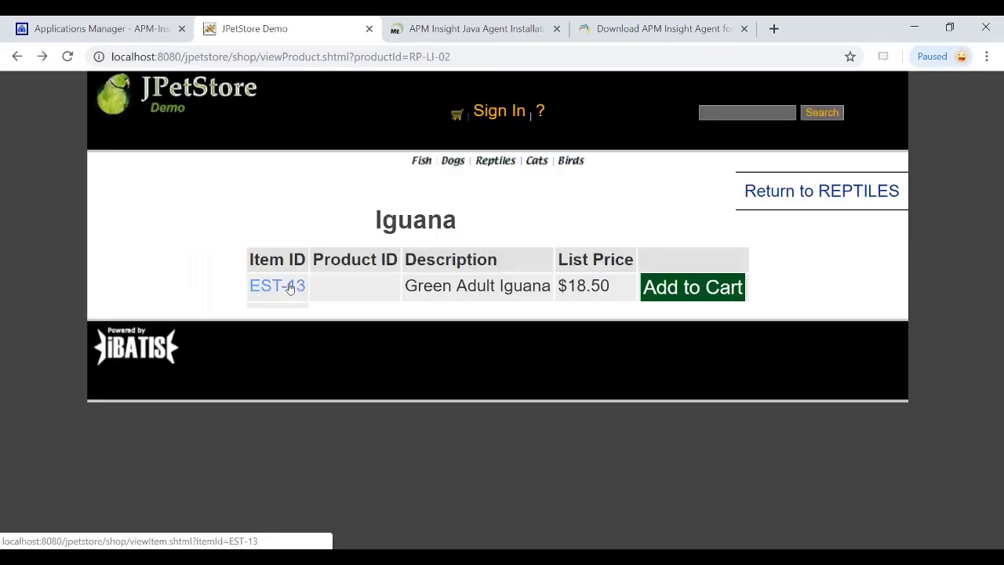
{"action": "left_click", "coordinate": [289, 288]}
{"action": "left_click", "coordinate": [418, 53]}
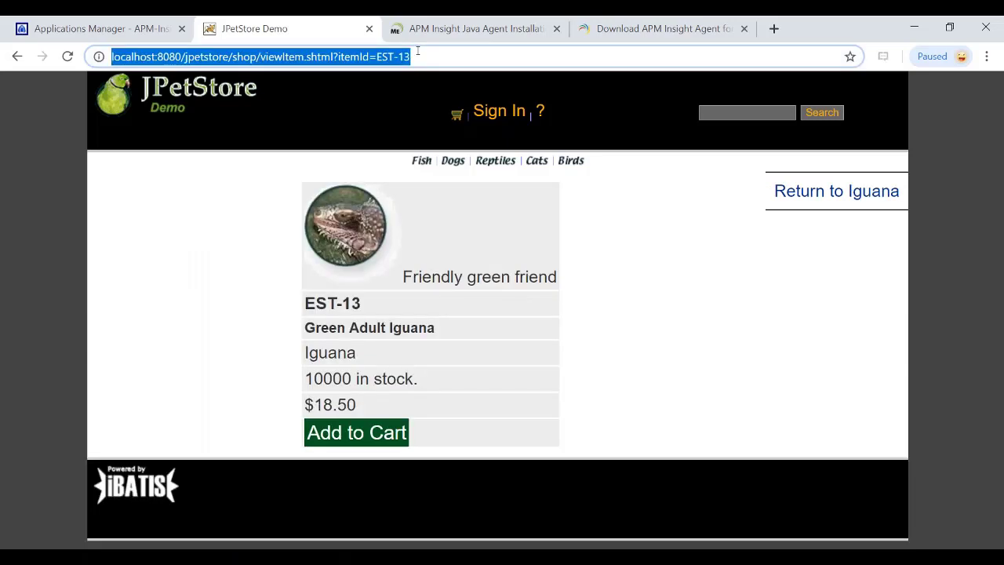
Step: Open the Bulldog product K9-BD-01 in the Dogs category
{"action": "left_click", "coordinate": [453, 160]}
{"action": "left_click", "coordinate": [447, 285]}
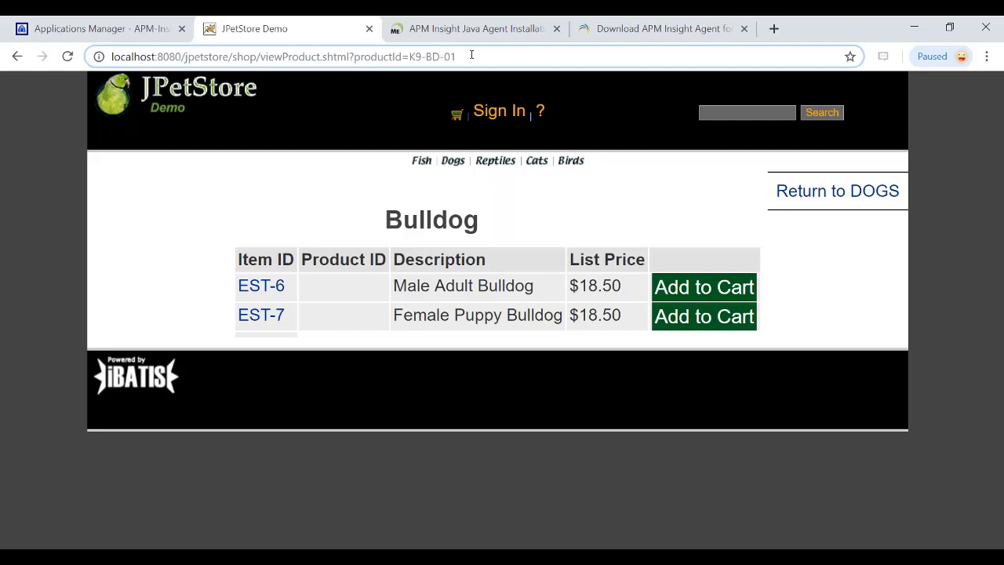
Step: Request the Bulldog product page with the product ID shortened to K9-BD-0
{"action": "key", "text": "BackSpace"}
{"action": "key", "text": "Return"}
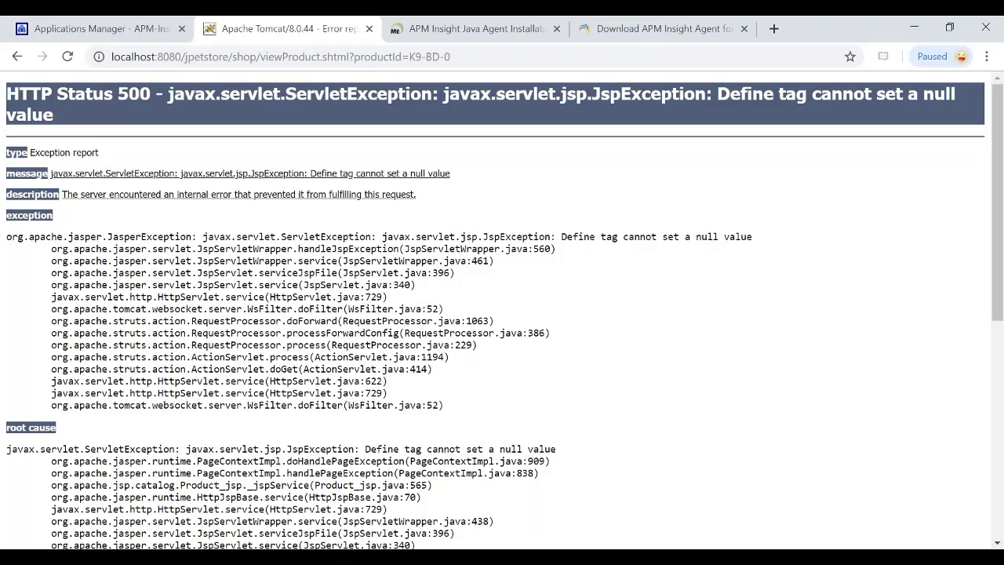
Step: Switch to Applications Manager, open the jpetstore/shop/viewProduct.shtml error trace of My Application, and inspect its trace details and stack trace
{"action": "left_click", "coordinate": [102, 29]}
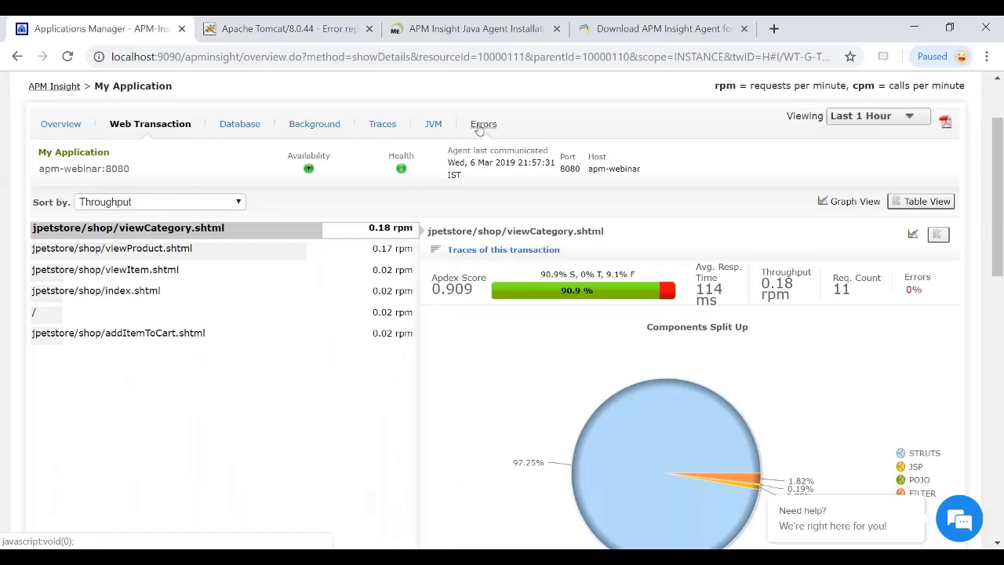
{"action": "left_click", "coordinate": [481, 124]}
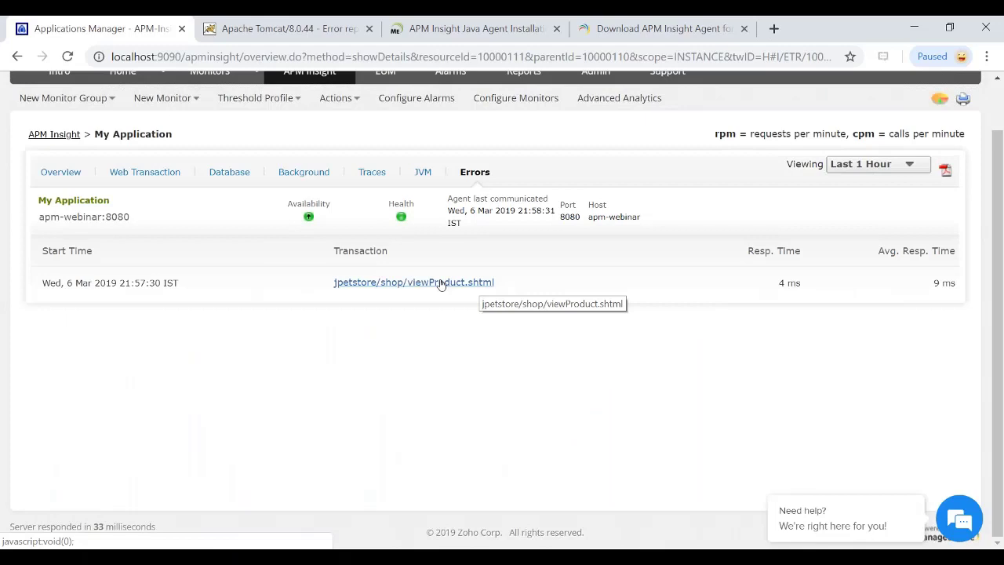
{"action": "left_click", "coordinate": [441, 282]}
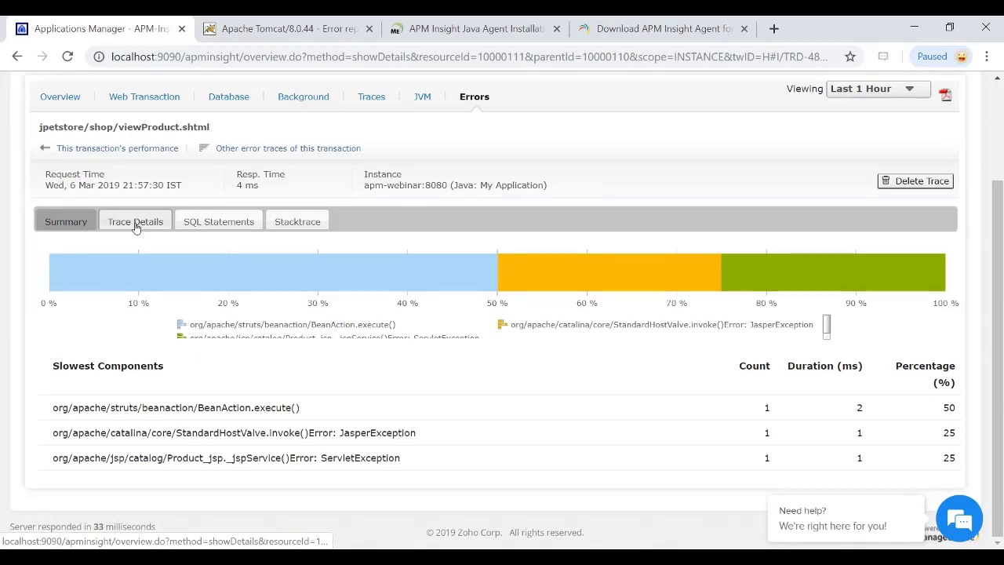
{"action": "left_click", "coordinate": [136, 223]}
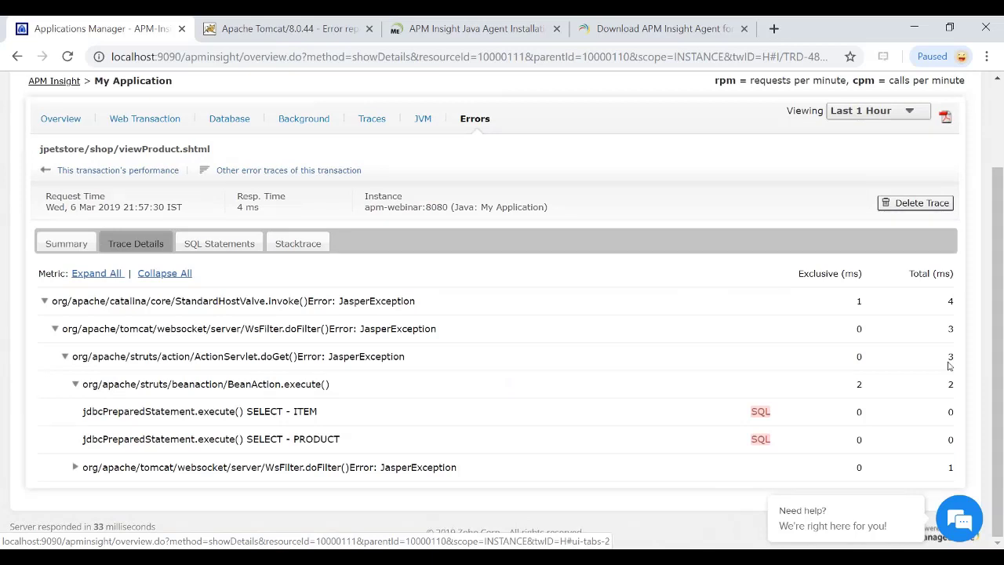
{"action": "left_click", "coordinate": [298, 243]}
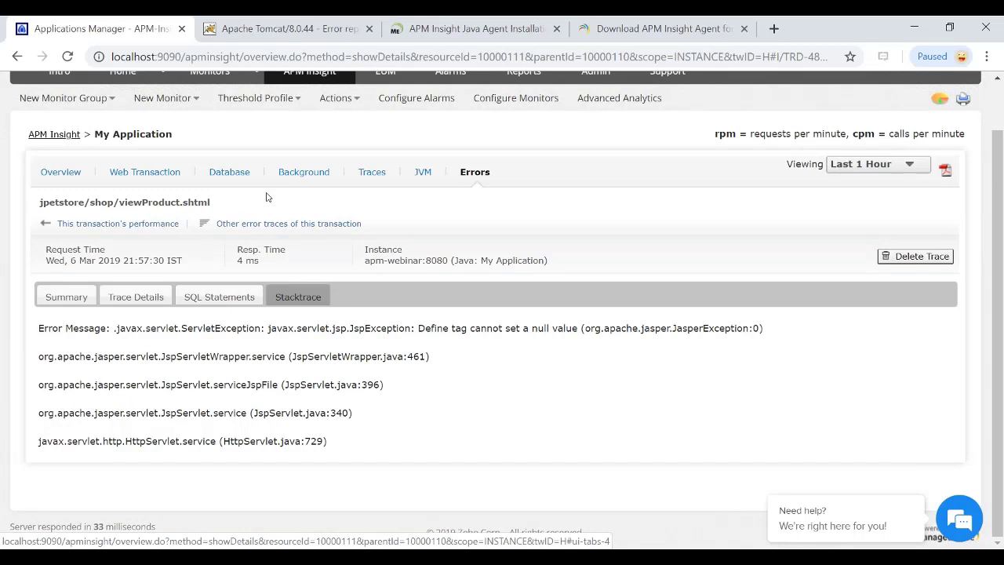
Step: Examine the callers of the SELECT - INVENTORY database operation and check My Application's background transactions
{"action": "left_click", "coordinate": [225, 172]}
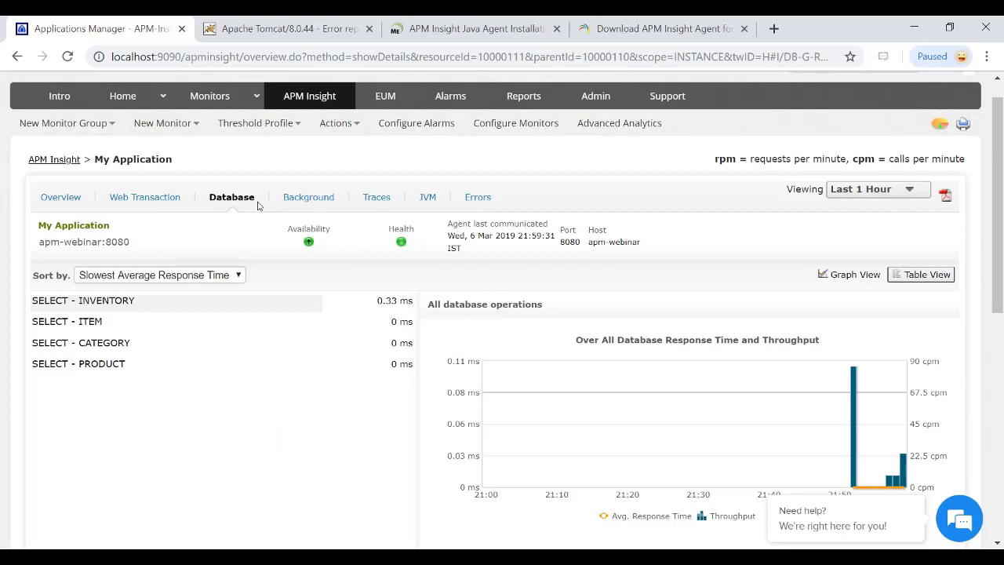
{"action": "left_click", "coordinate": [114, 302]}
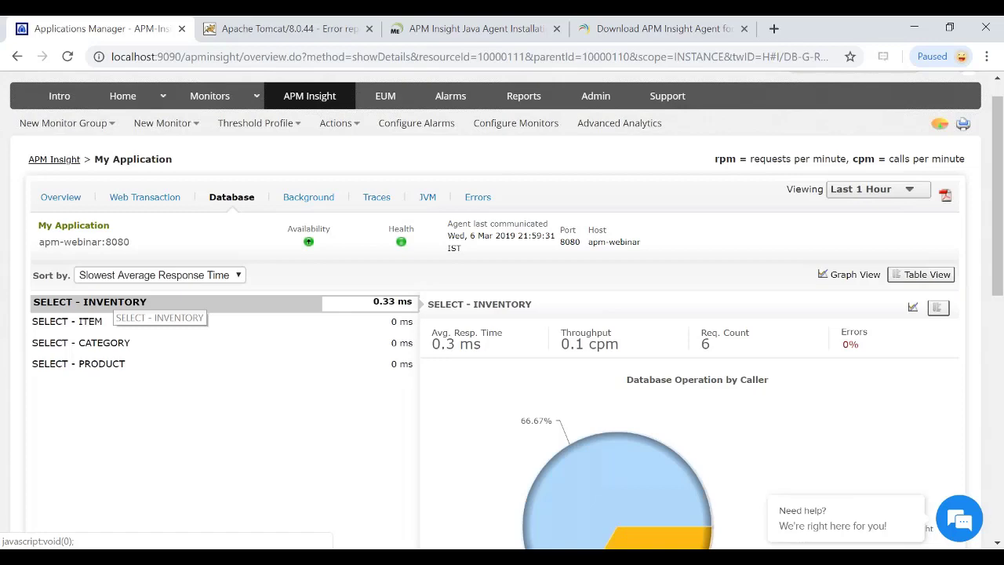
{"action": "scroll", "coordinate": [502, 314], "scroll_direction": "down", "scroll_amount": 1}
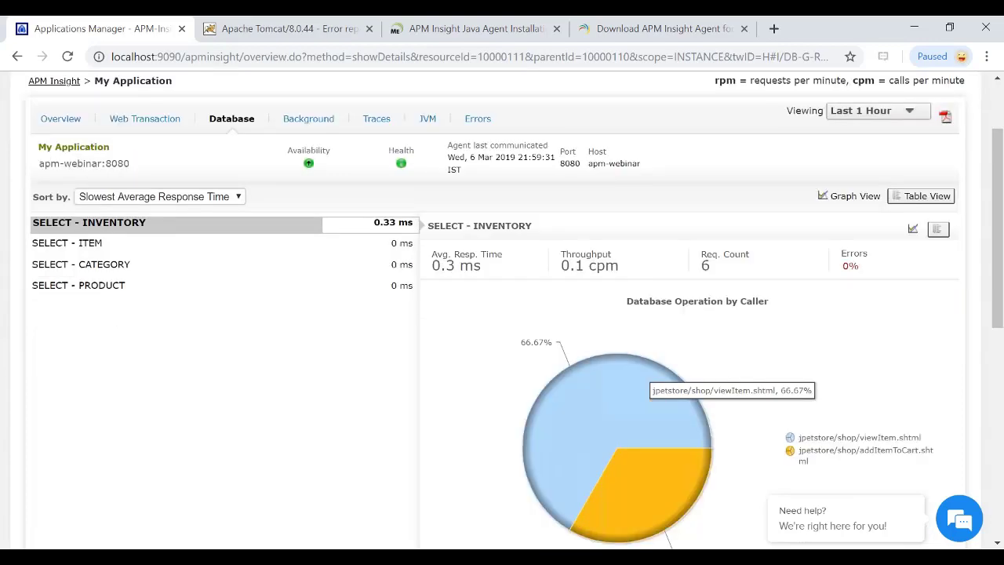
{"action": "left_click", "coordinate": [308, 119]}
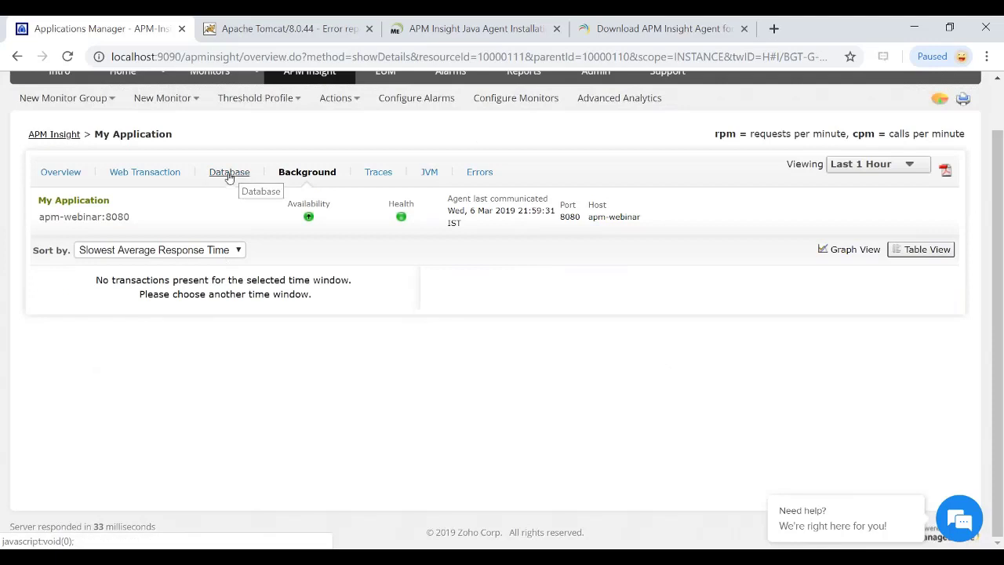
{"action": "left_click", "coordinate": [229, 173]}
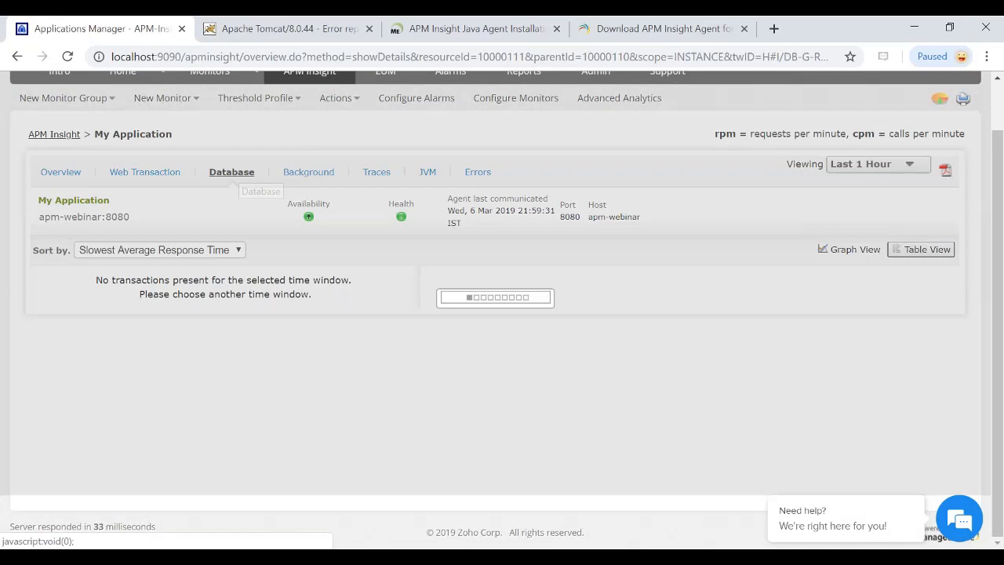
Step: Open the slow trace of jpetstore/shop/viewCategory.shtml and inspect its summary, trace details and SQL statements
{"action": "left_click", "coordinate": [377, 171]}
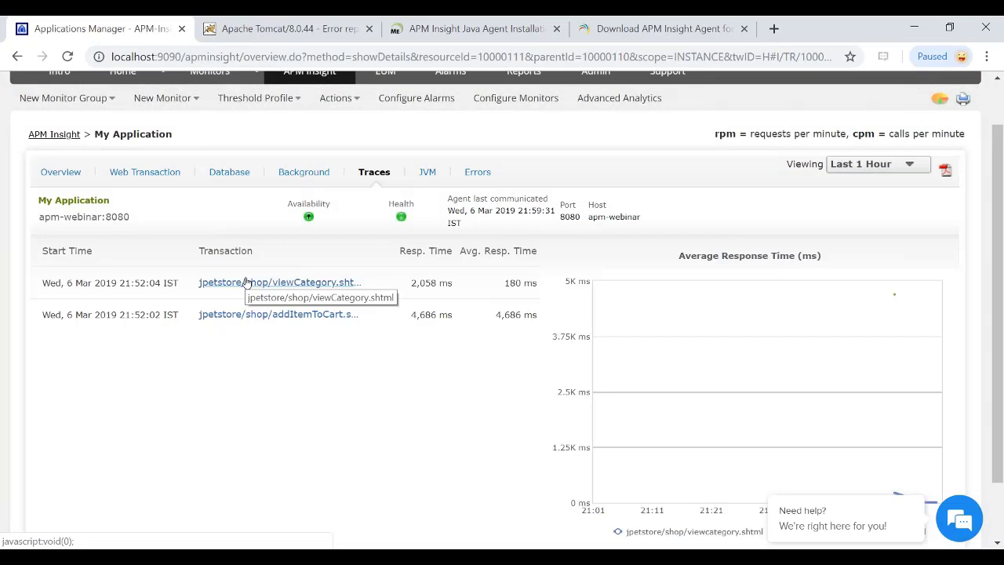
{"action": "left_click", "coordinate": [246, 282]}
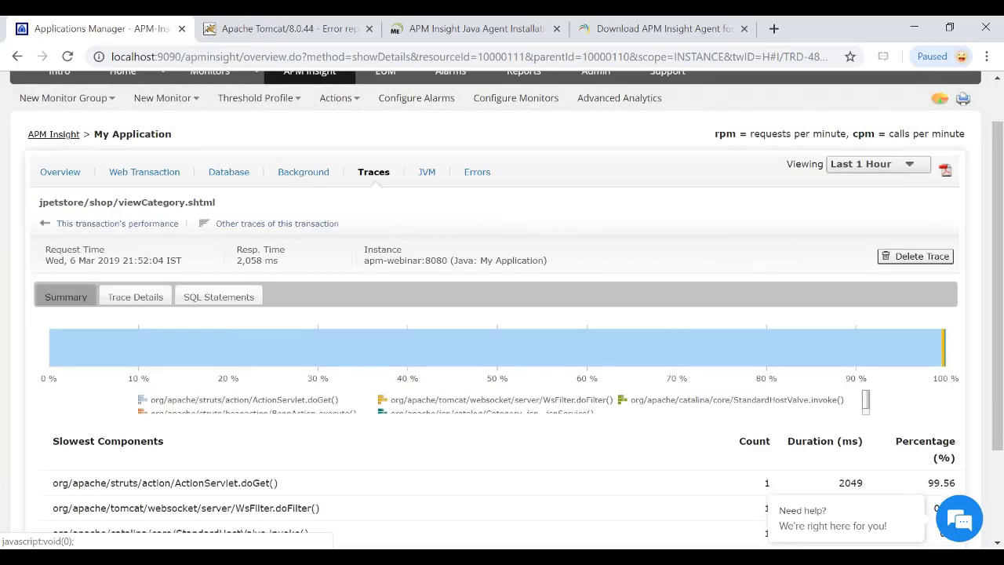
{"action": "left_click", "coordinate": [136, 297]}
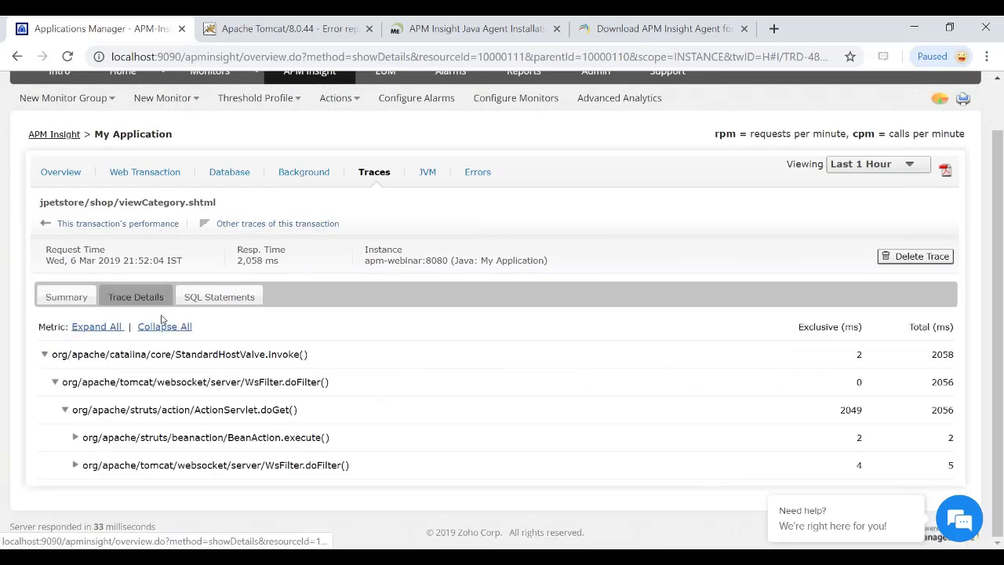
{"action": "left_click", "coordinate": [219, 297]}
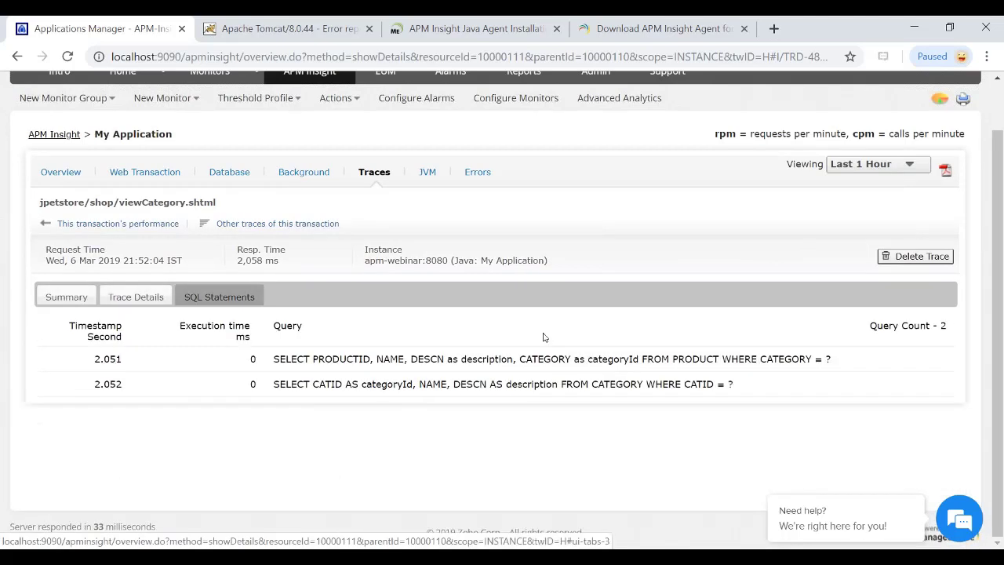